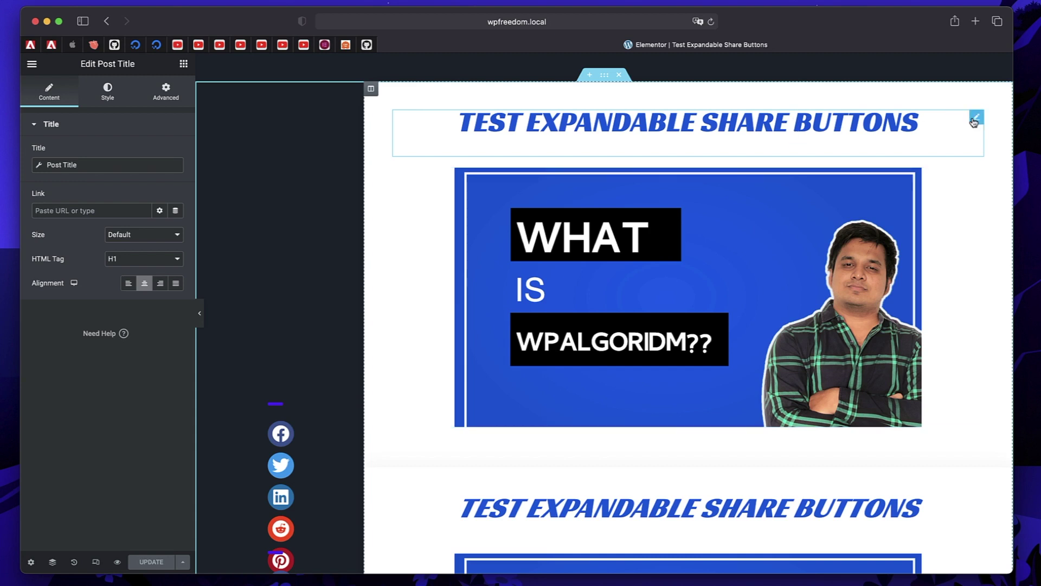
Set the heading's text color to light green with the Color Sampler on the image's shirt
click(107, 91)
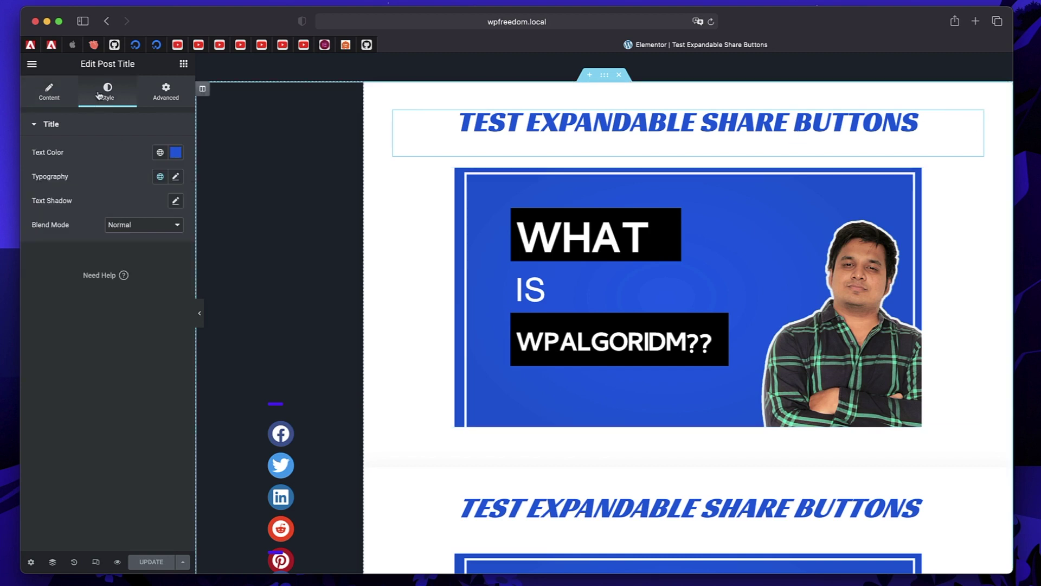
click(177, 153)
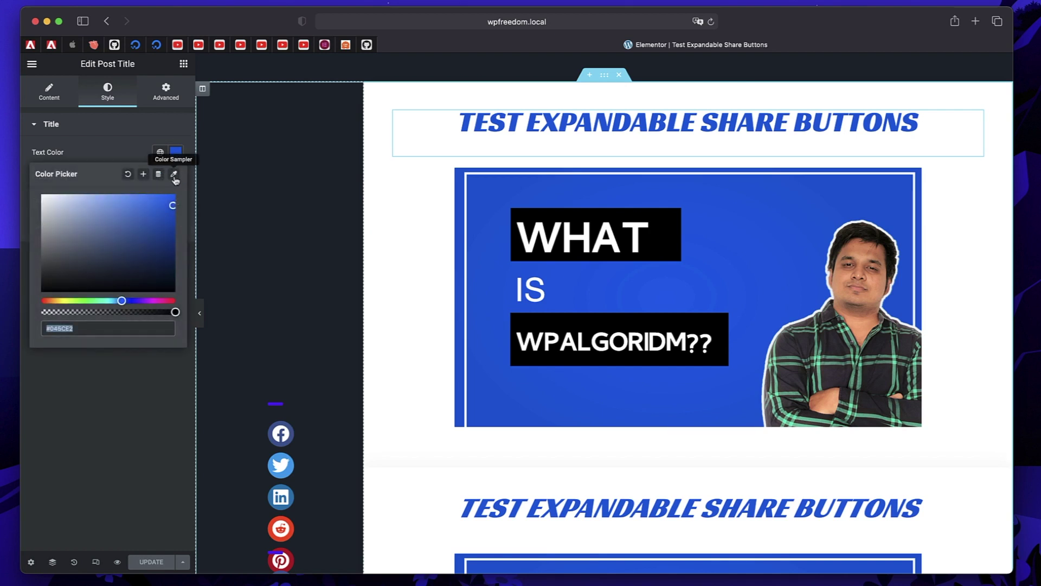
click(175, 175)
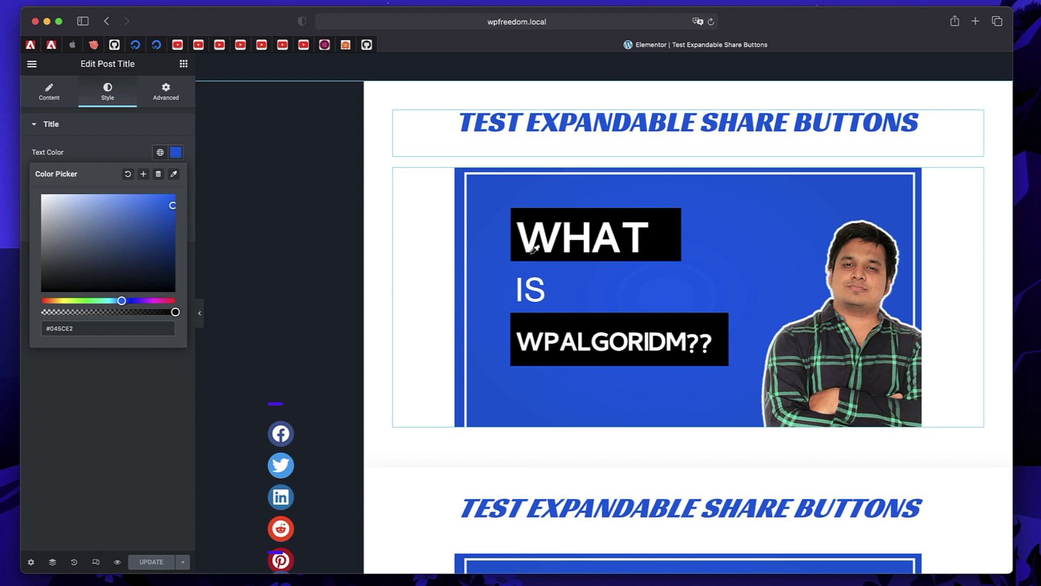
click(775, 215)
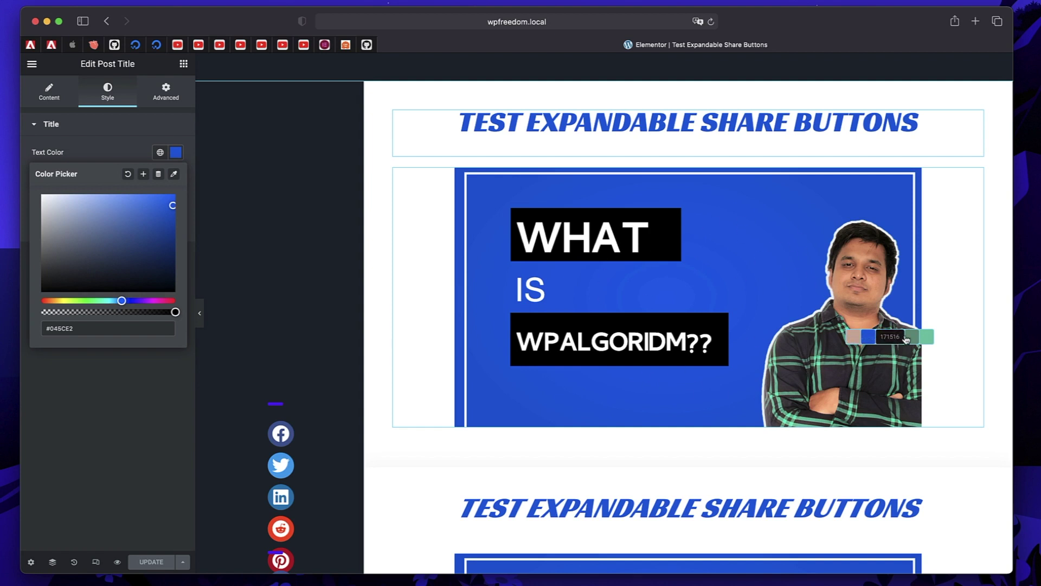
click(926, 341)
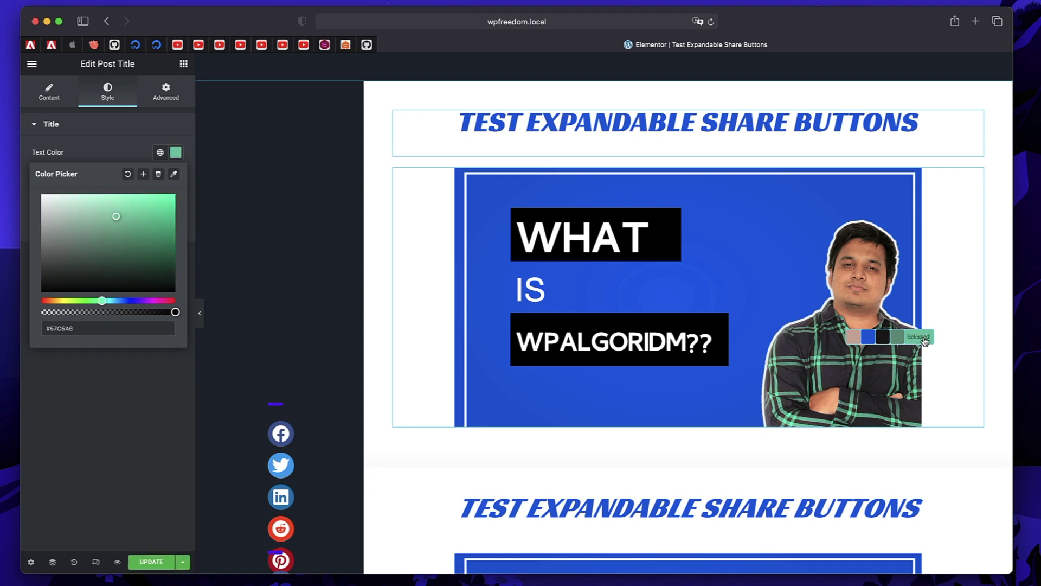
click(233, 205)
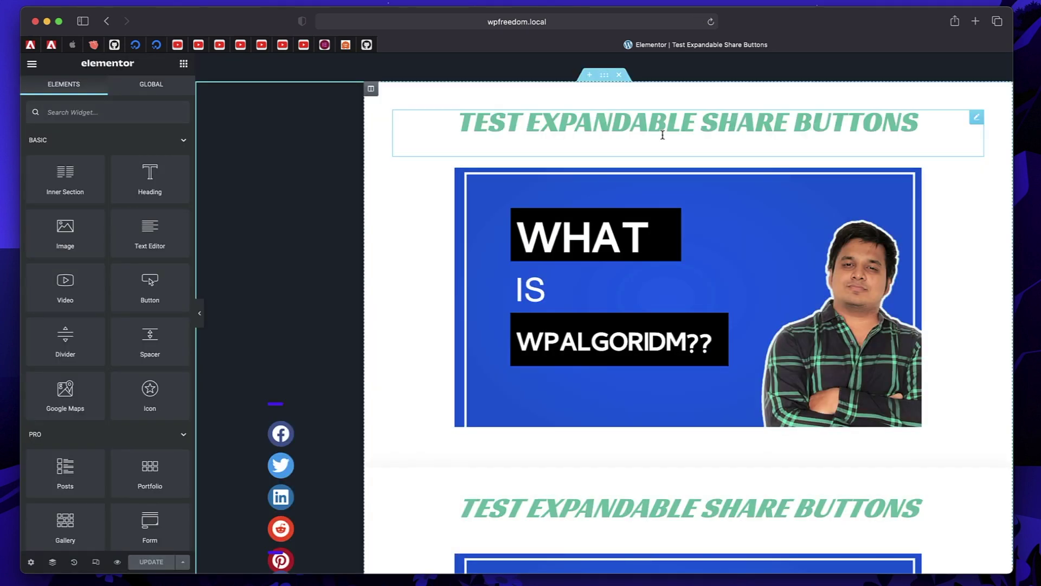
Set the Import Export Template Kit experiment to Active and save the settings
click(725, 130)
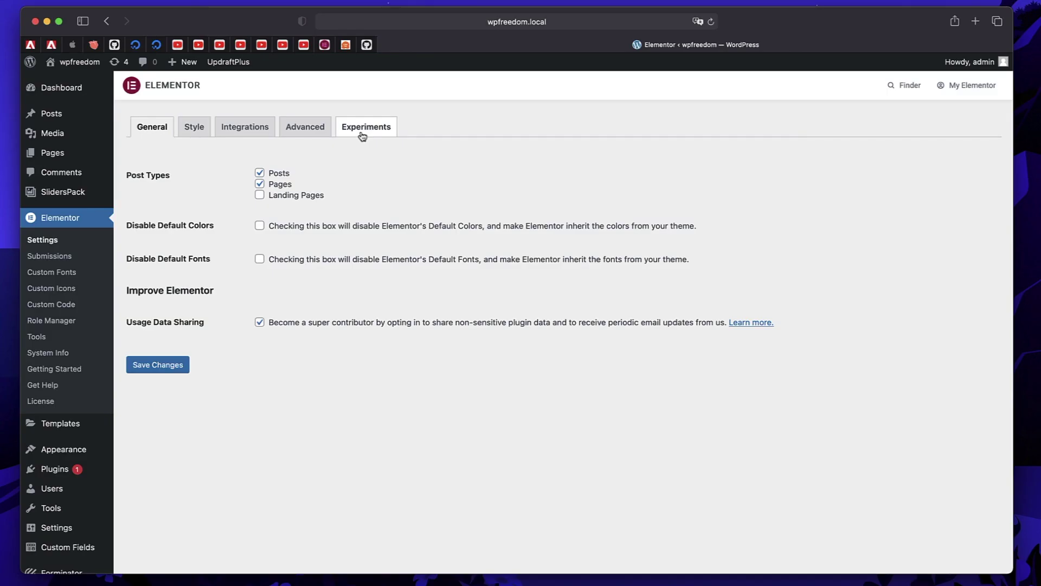
click(365, 126)
scroll(355, 263, down, 5)
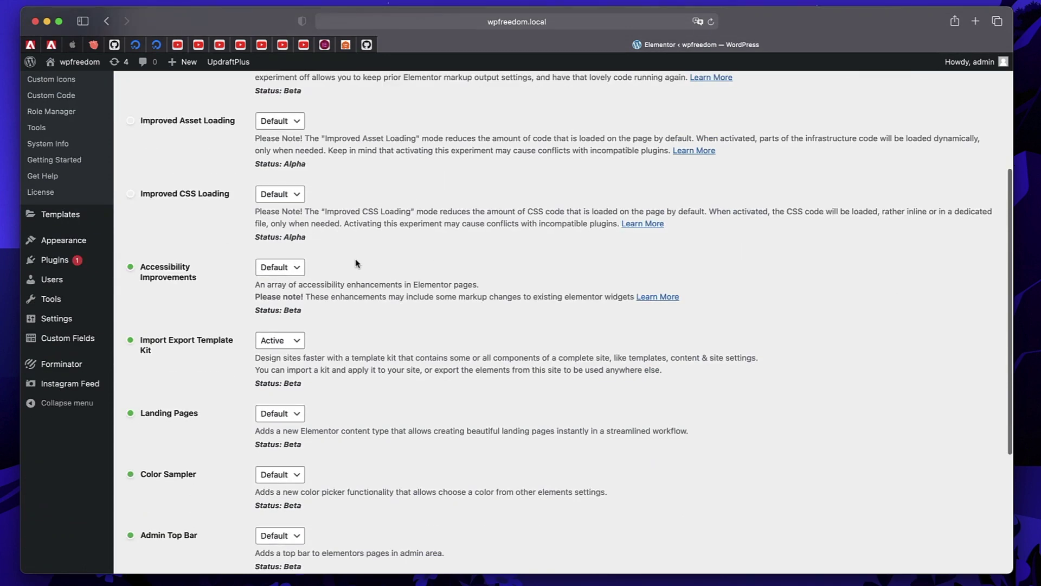
scroll(355, 263, down, 5)
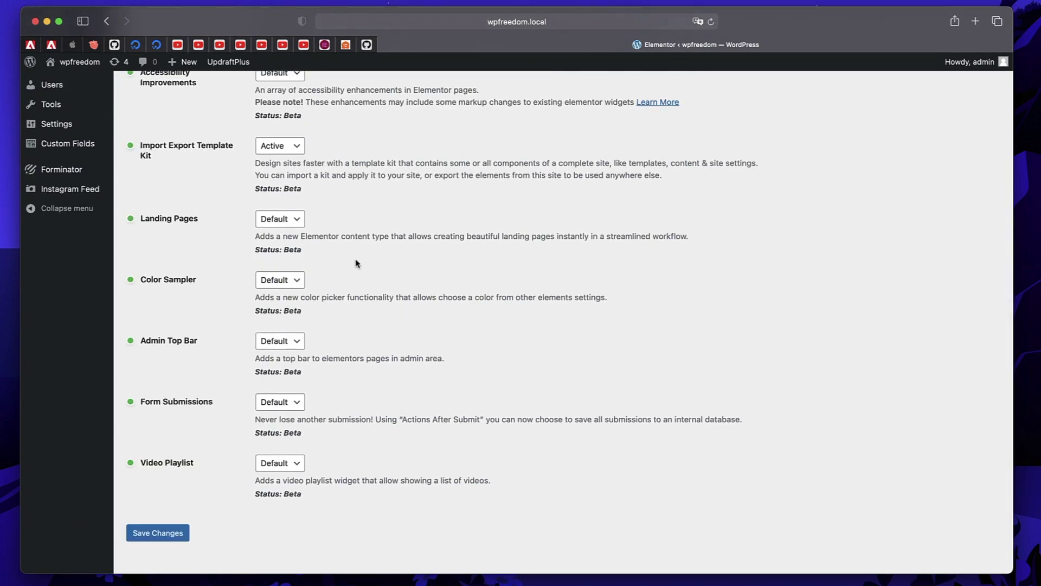
click(283, 150)
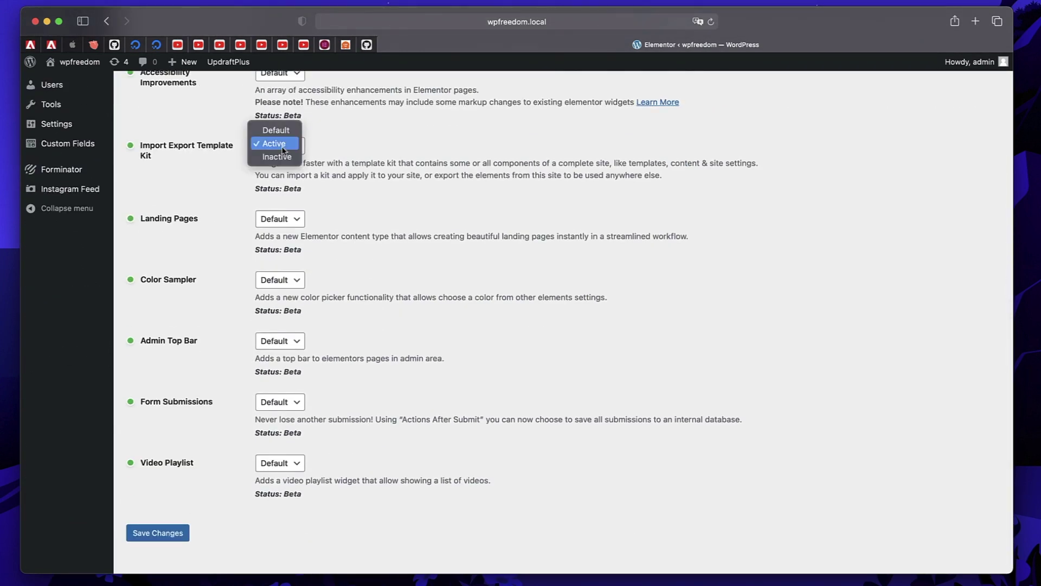
click(275, 143)
click(158, 533)
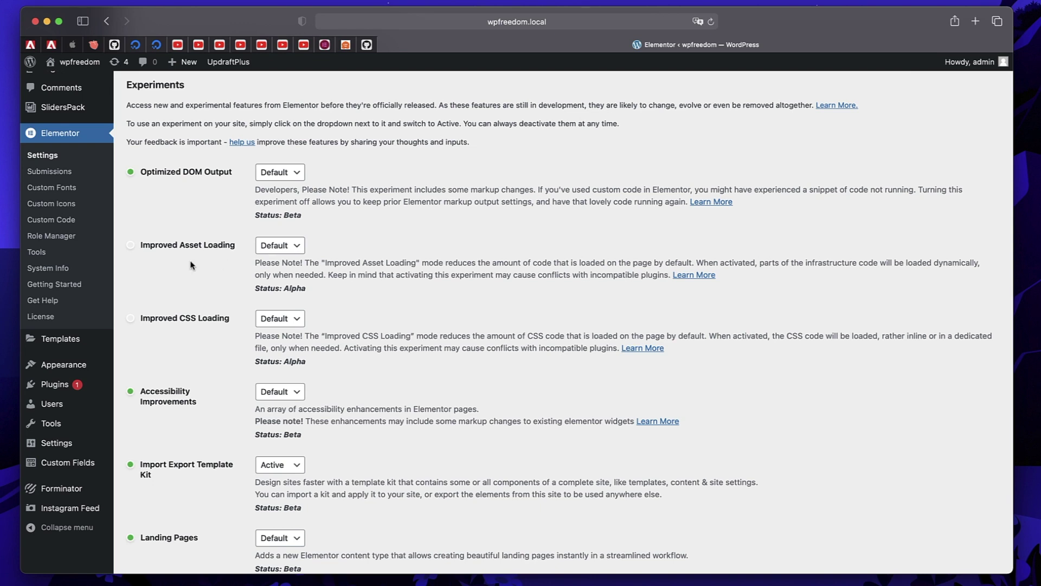
click(37, 251)
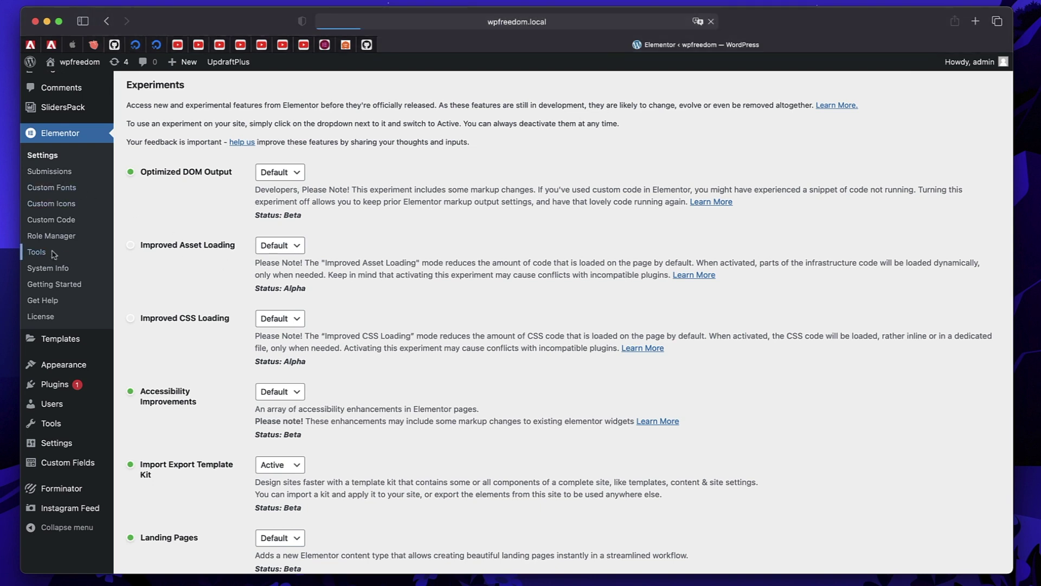
Export the site as a kit with templates, content and site settings, and allow the download
click(454, 132)
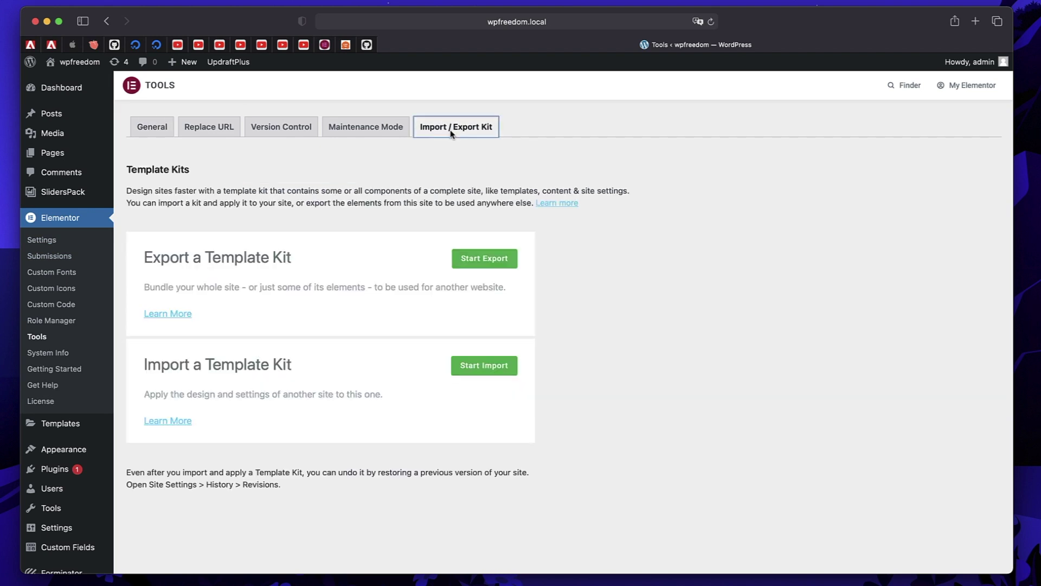
click(468, 260)
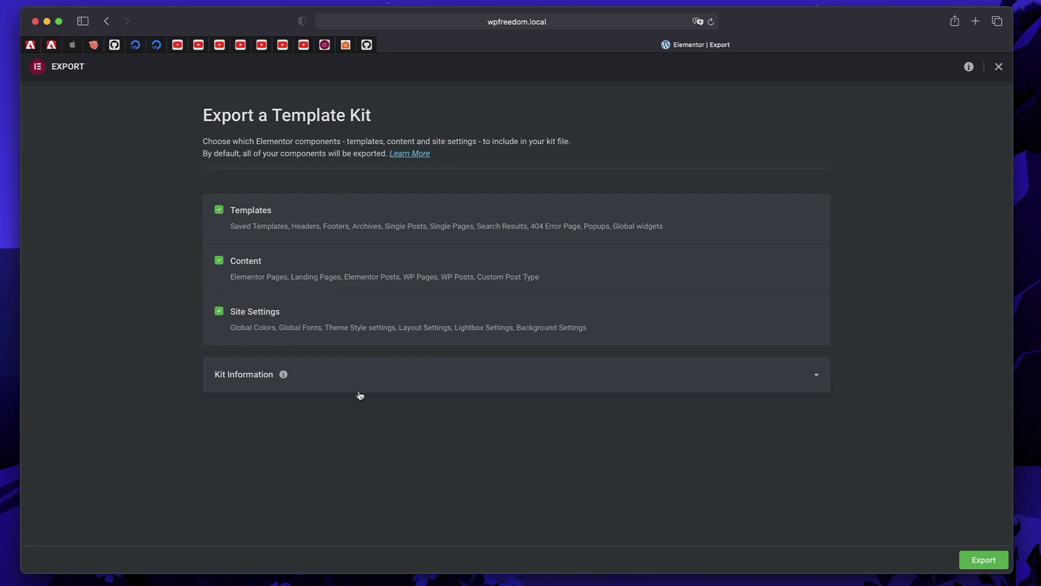
click(981, 562)
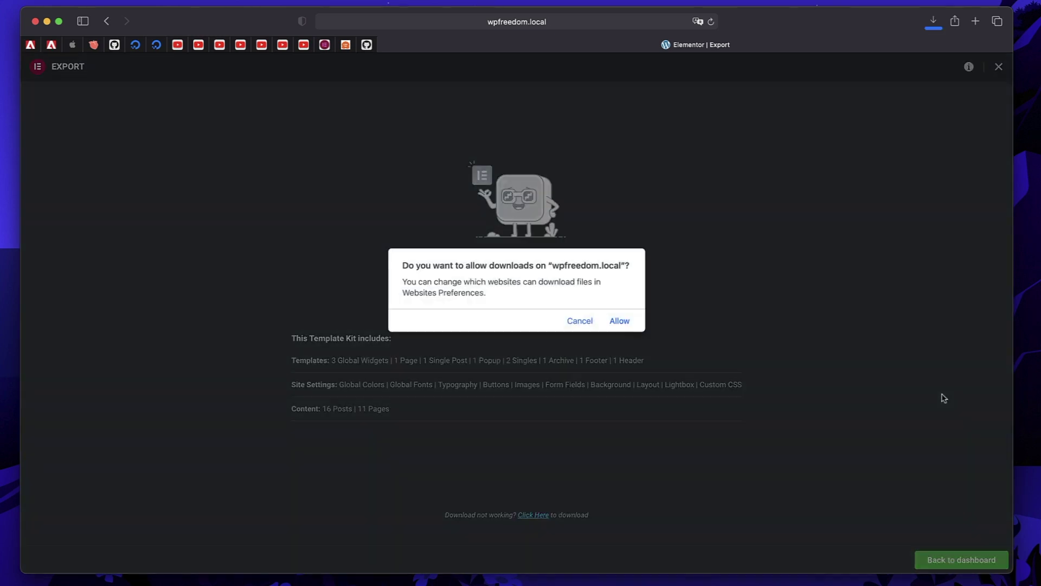
click(620, 321)
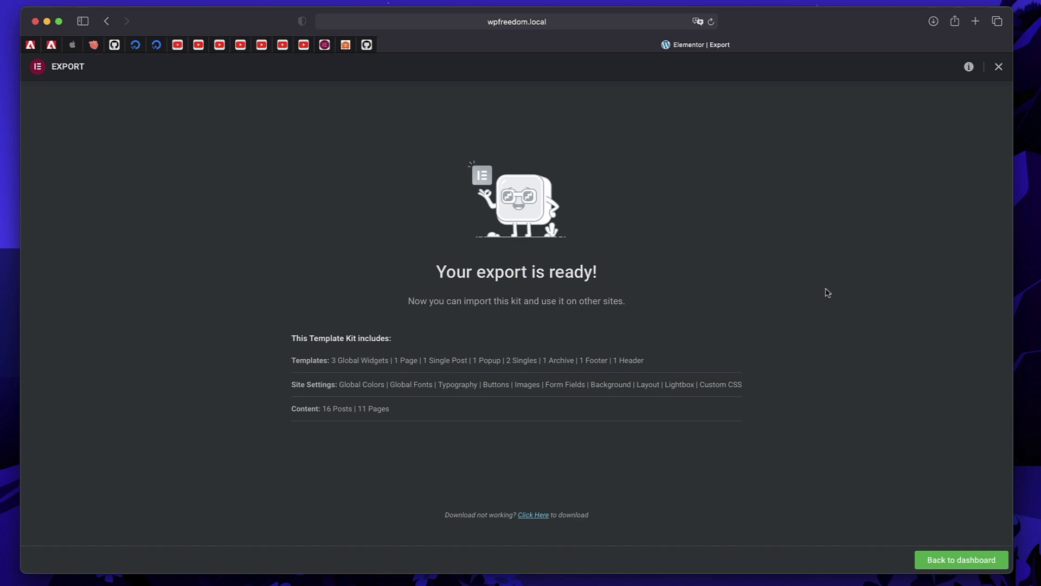
click(961, 560)
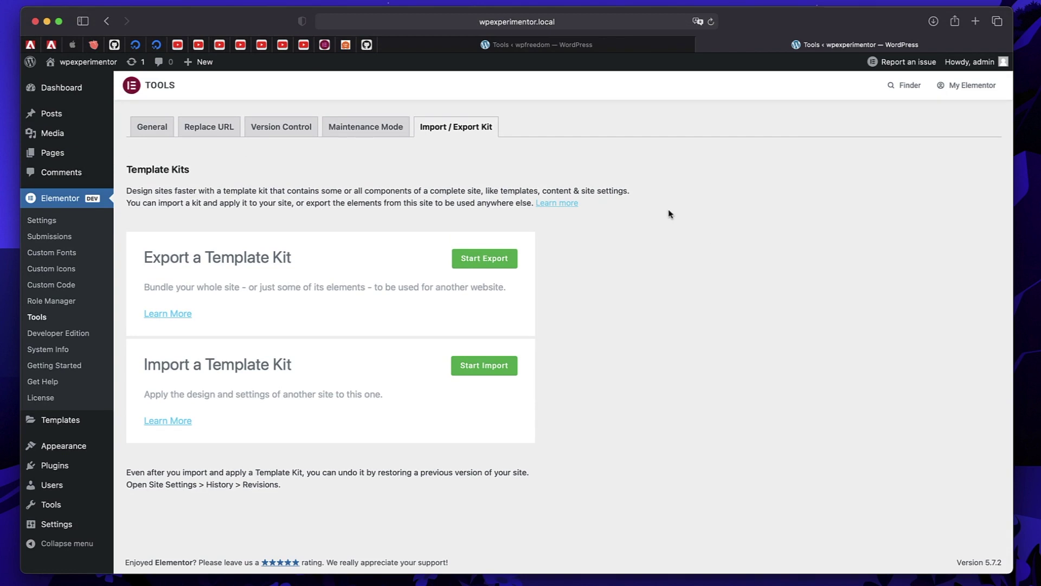
On wpexperimentor, upload the elementor-kit.zip file for import
click(537, 45)
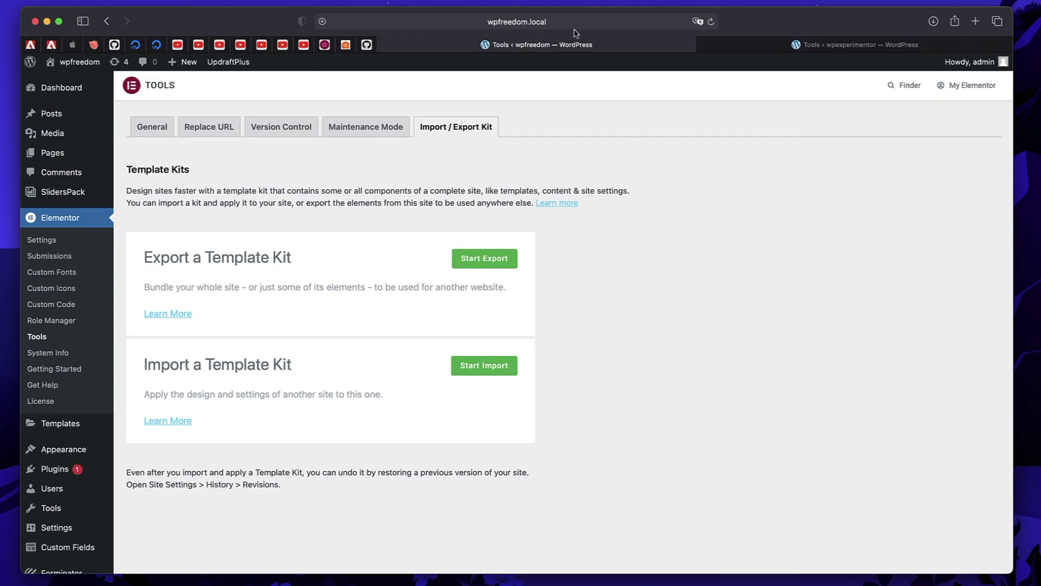
click(822, 45)
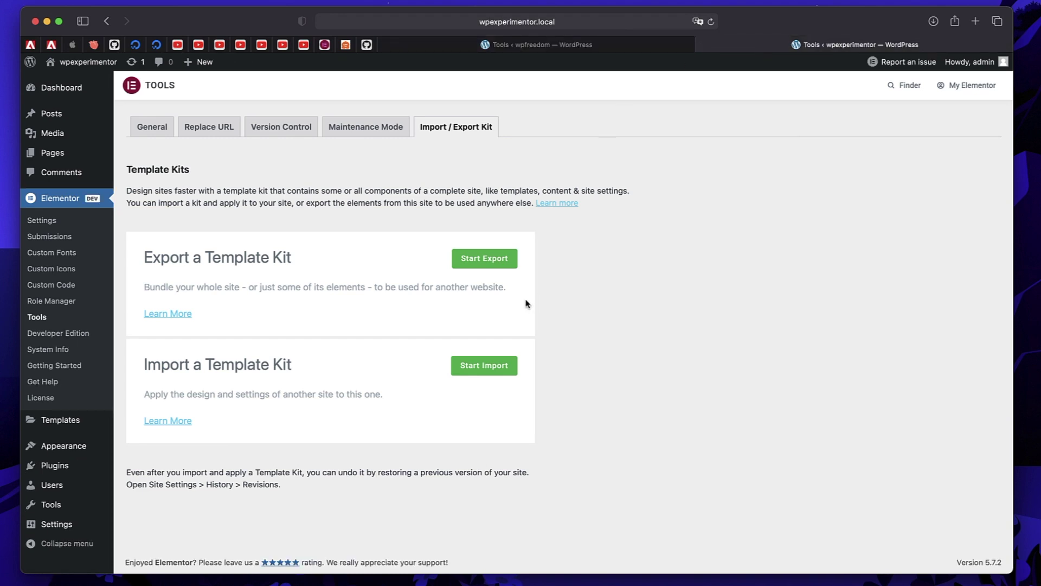
click(474, 367)
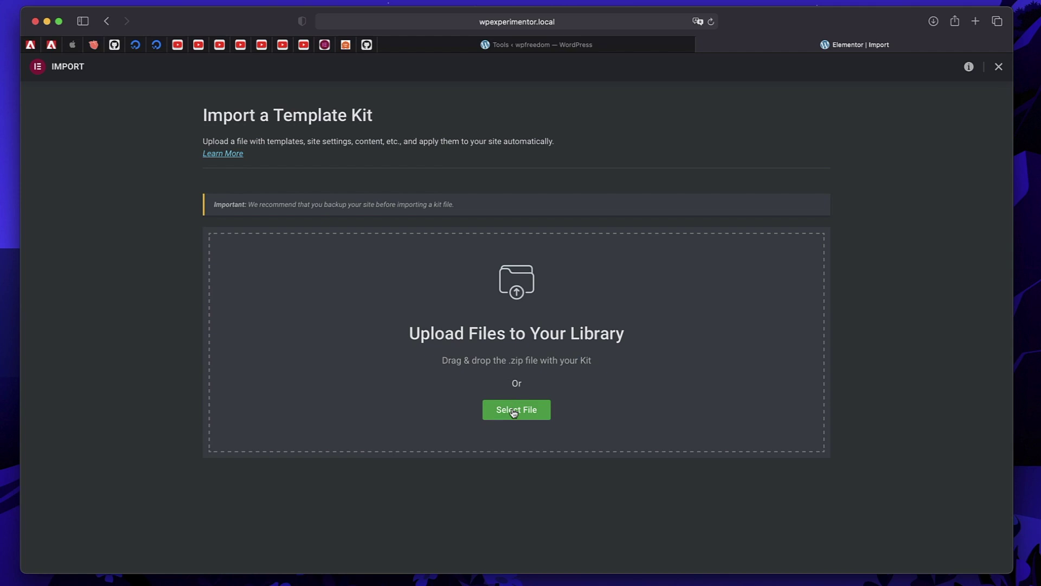
click(513, 410)
click(417, 270)
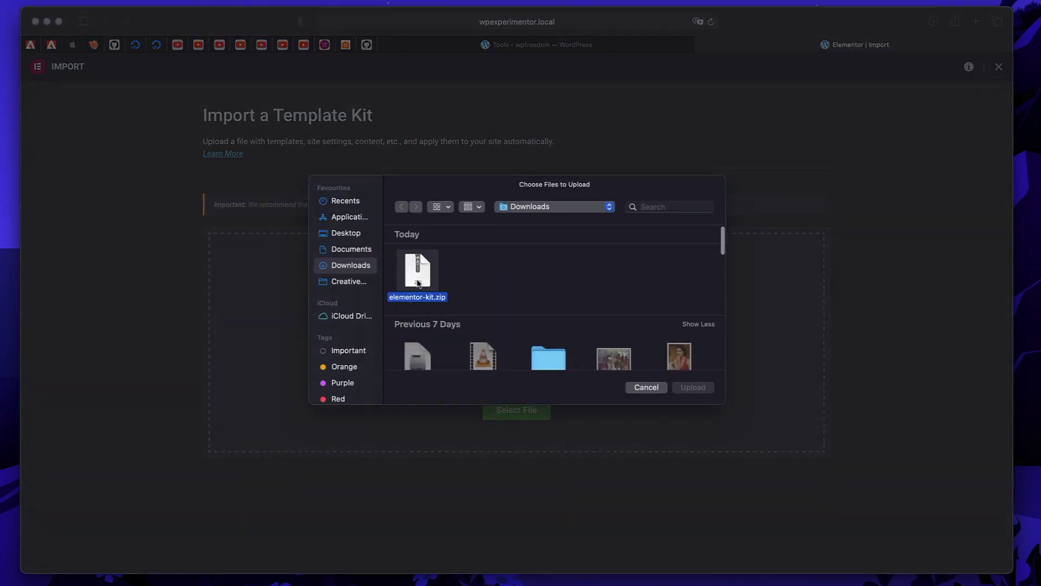
click(693, 388)
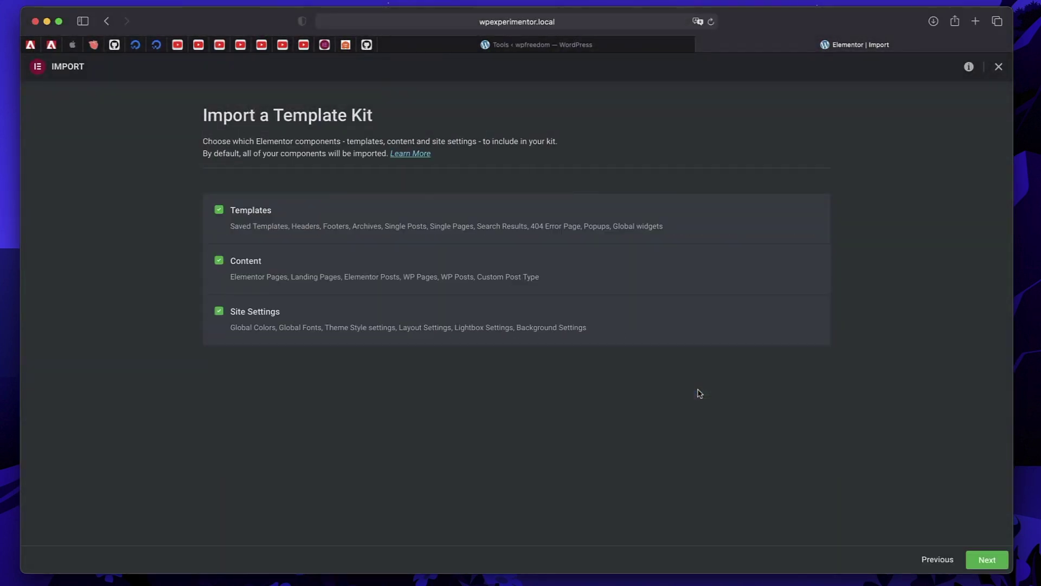
Import all kit components, overriding overlapping items, and go back to the dashboard
click(987, 561)
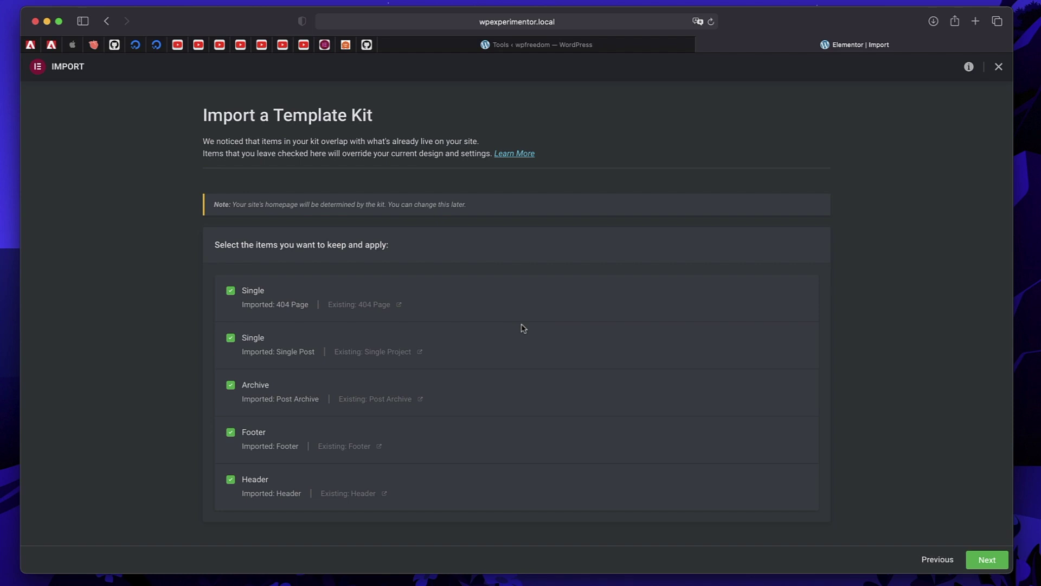
click(987, 561)
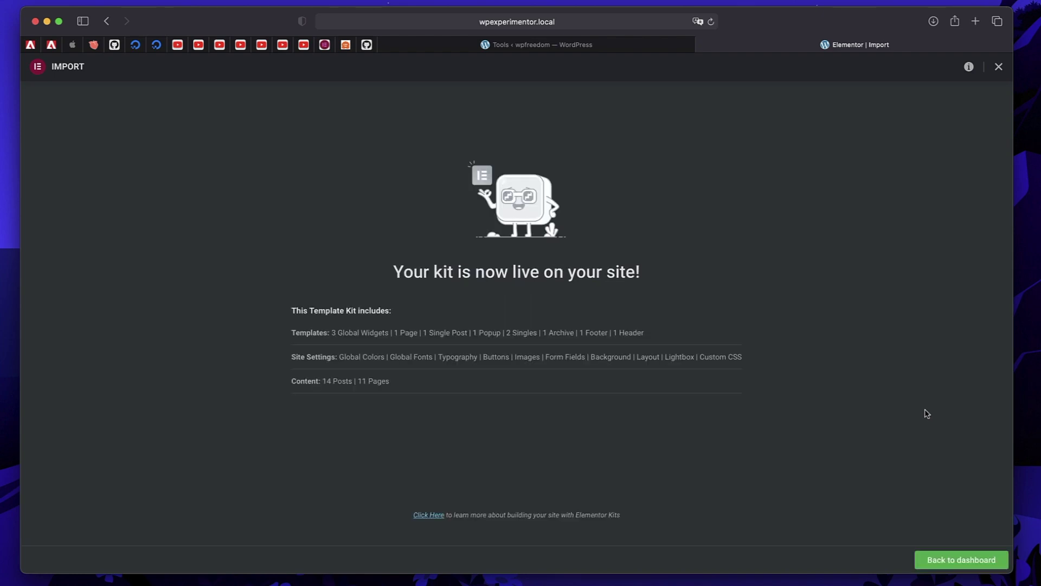
click(946, 565)
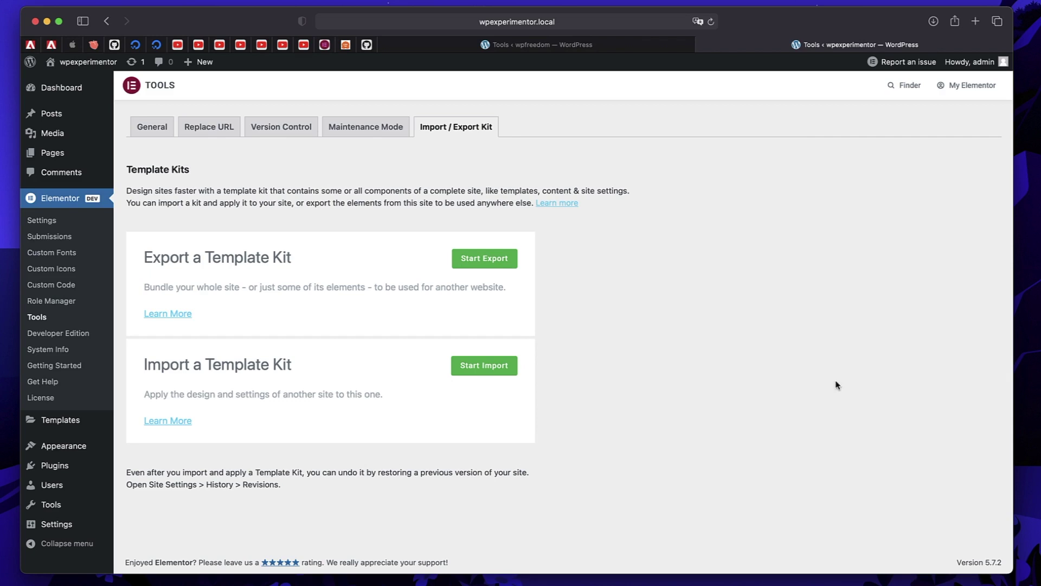
mouse_move(84, 62)
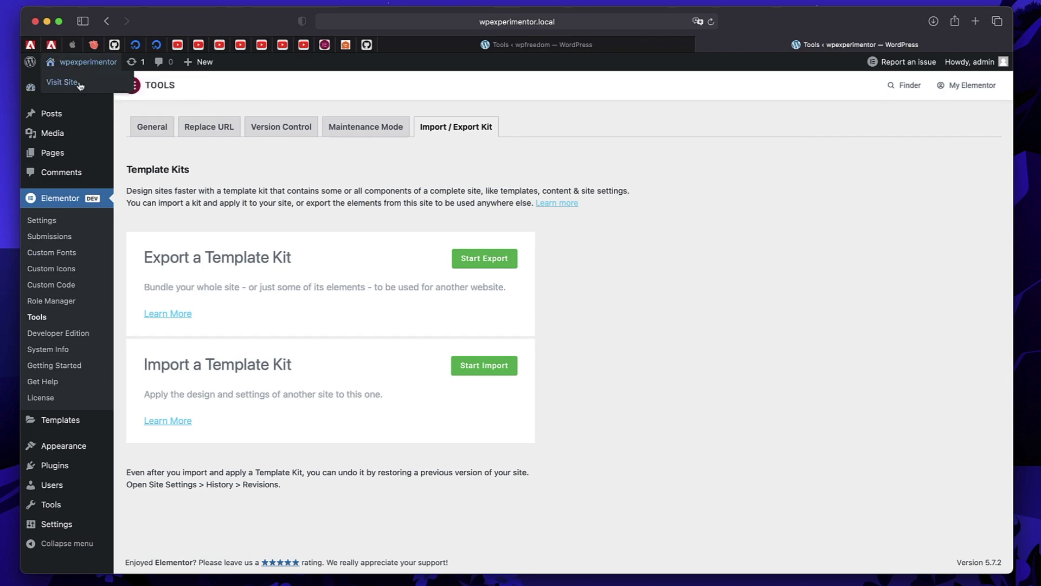
Visit the wpexperimentor front end and compare its homepage with wpfreedom's homepage
click(64, 82)
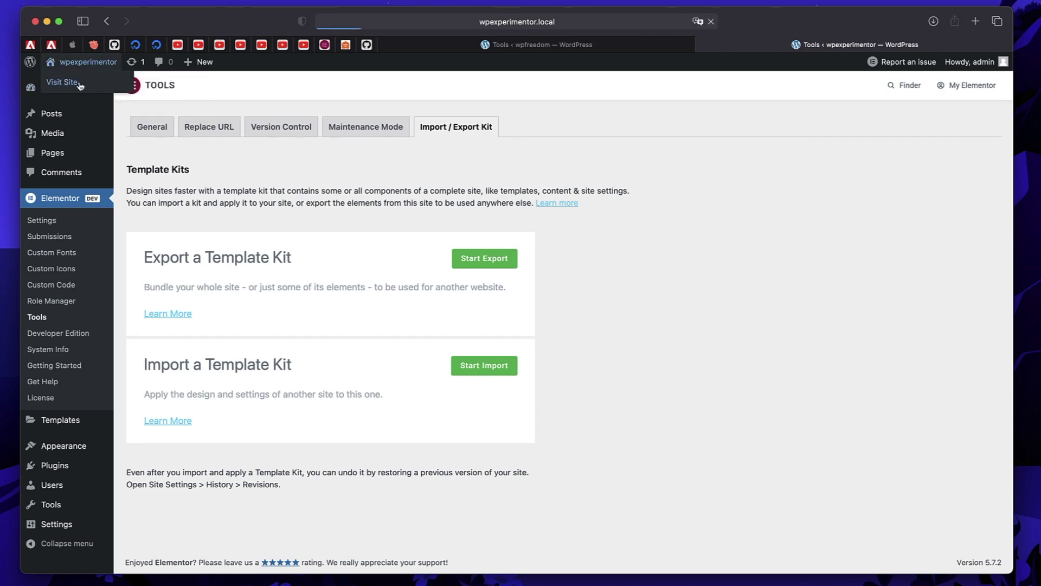
click(539, 44)
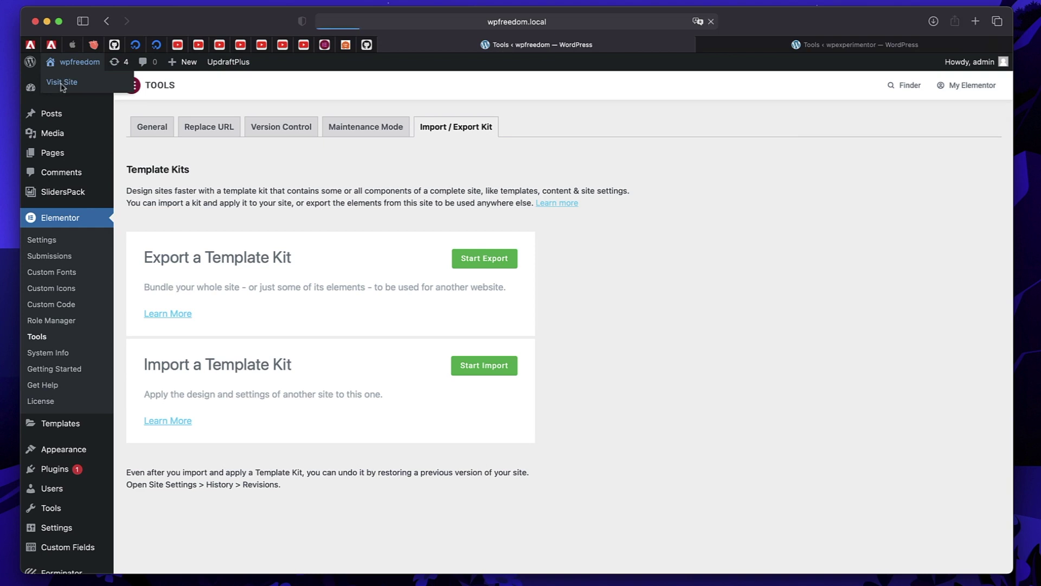
click(854, 45)
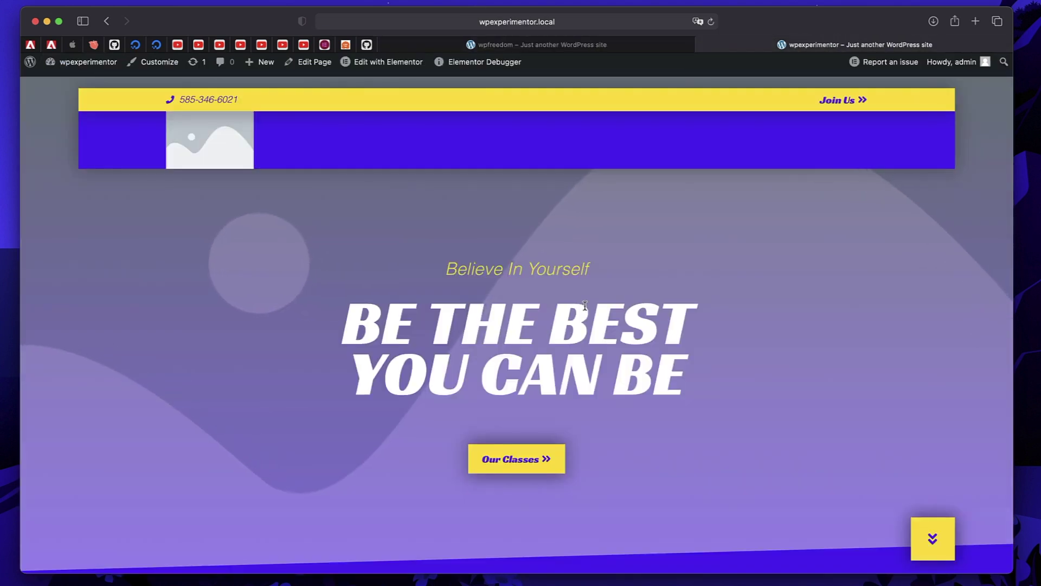
scroll(584, 306, down, 10)
click(545, 45)
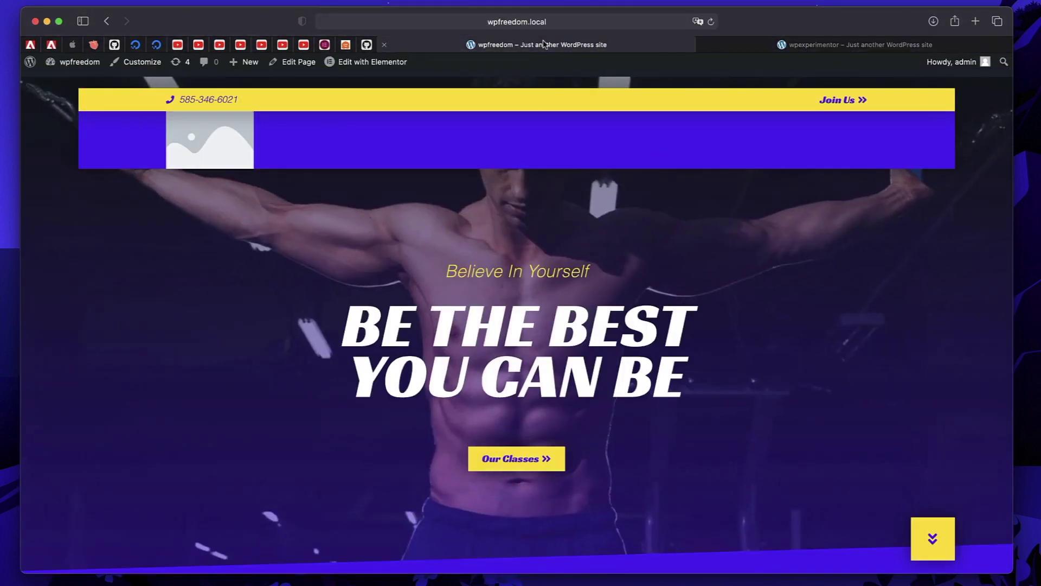
scroll(504, 342, down, 10)
scroll(503, 342, down, 10)
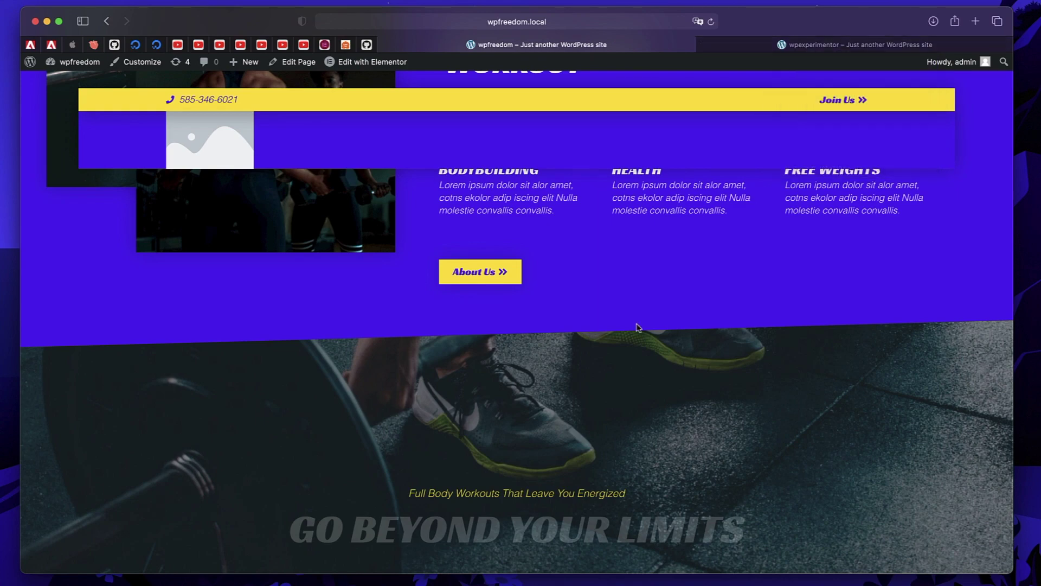
scroll(638, 327, up, 5)
scroll(639, 327, up, 5)
scroll(638, 327, up, 5)
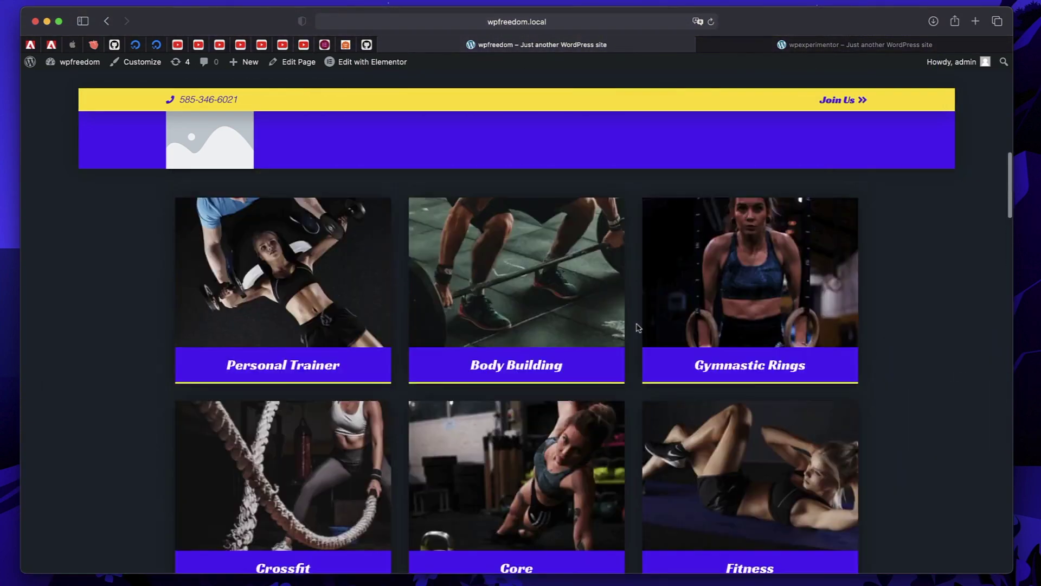
scroll(638, 328, up, 5)
scroll(638, 328, up, 8)
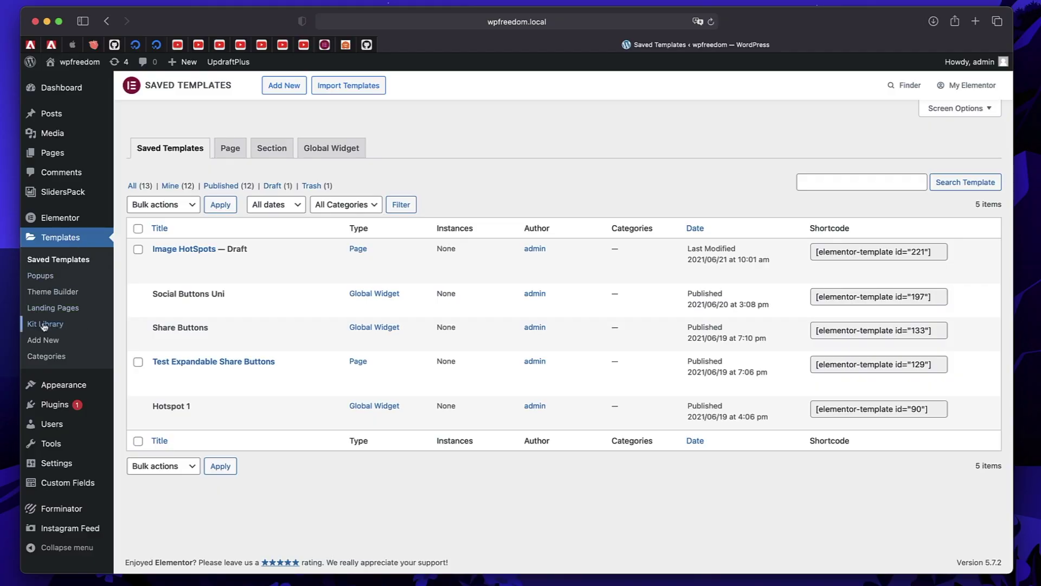
Open the Gym kit in the Kit Library, preview its demo, and expand What's Inside
click(47, 324)
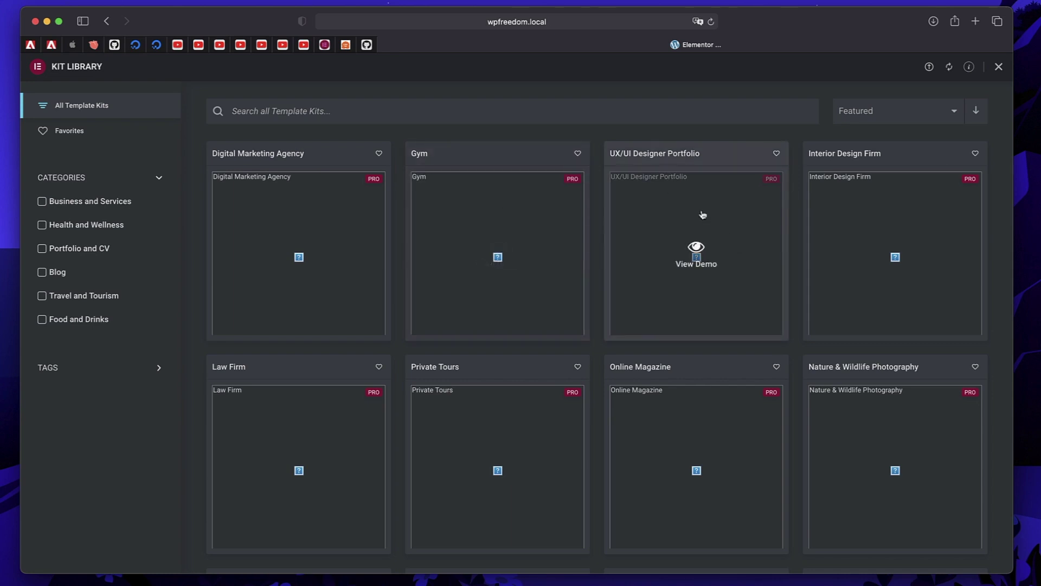
mouse_move(497, 252)
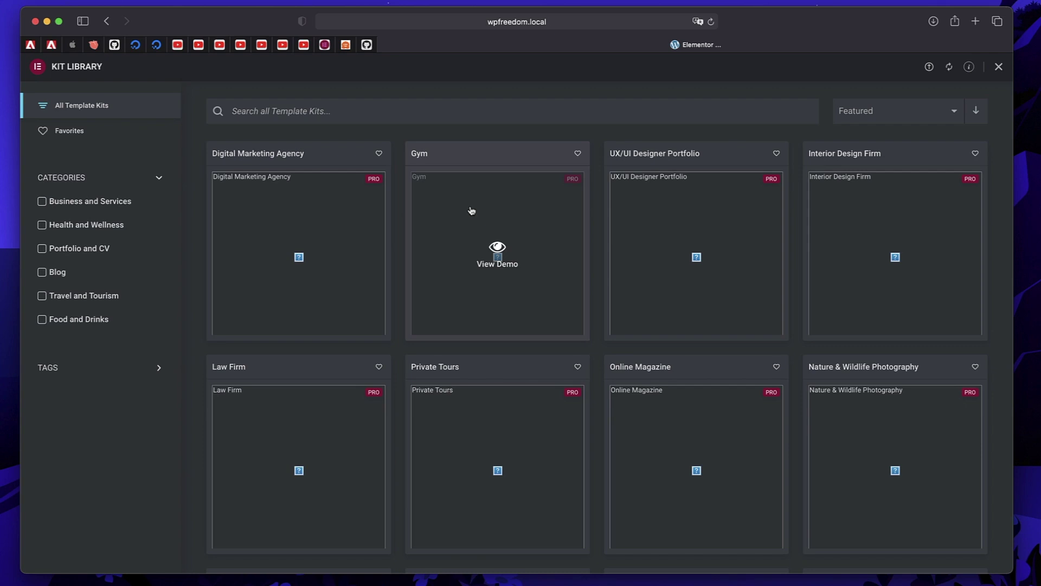
click(470, 211)
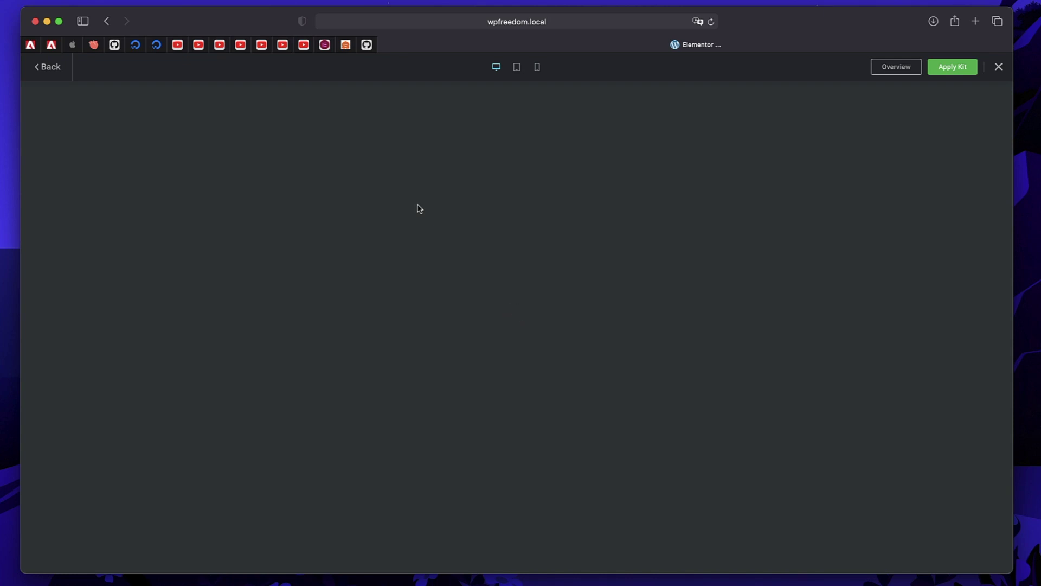
click(896, 67)
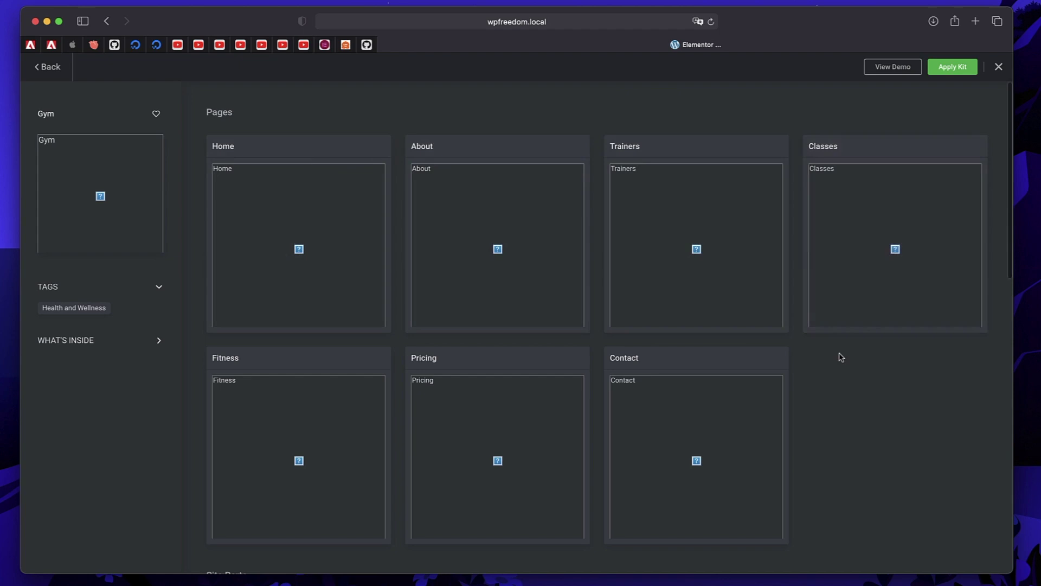
scroll(840, 356, down, 5)
scroll(559, 376, down, 5)
scroll(558, 377, down, 2)
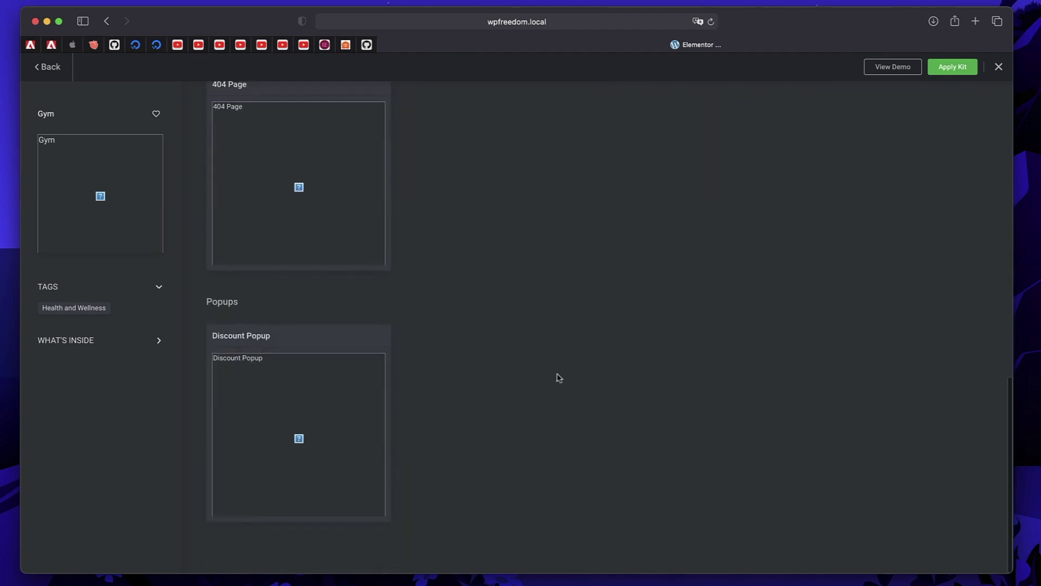
scroll(558, 376, up, 10)
scroll(559, 377, up, 3)
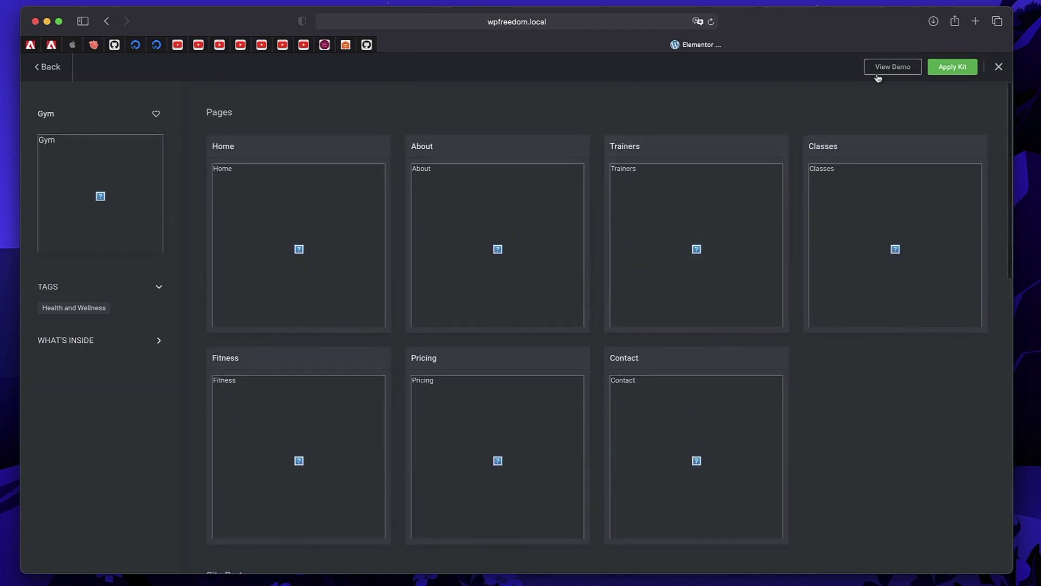
click(893, 66)
click(891, 71)
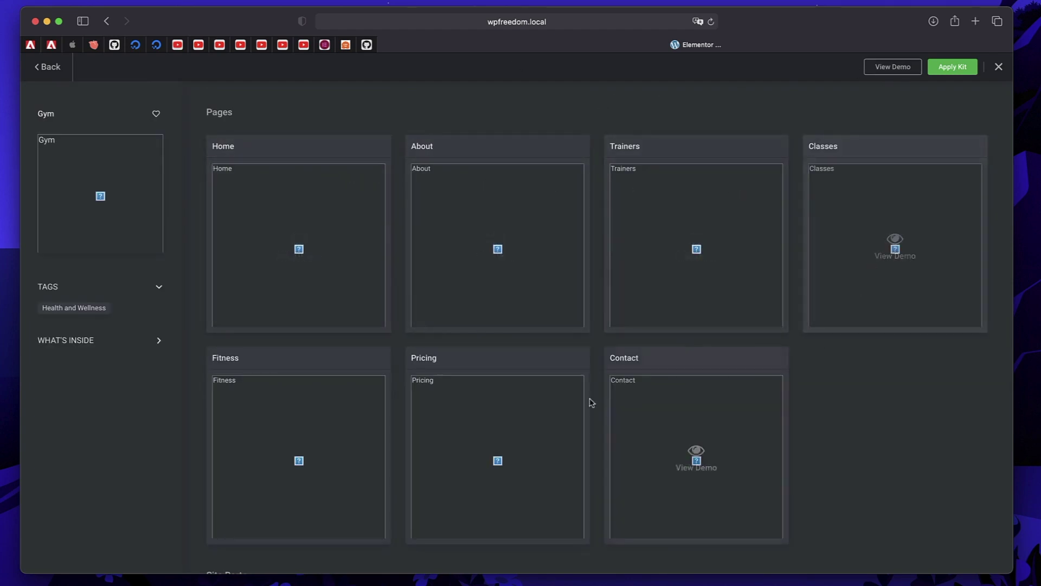
scroll(595, 398, down, 5)
scroll(529, 412, down, 5)
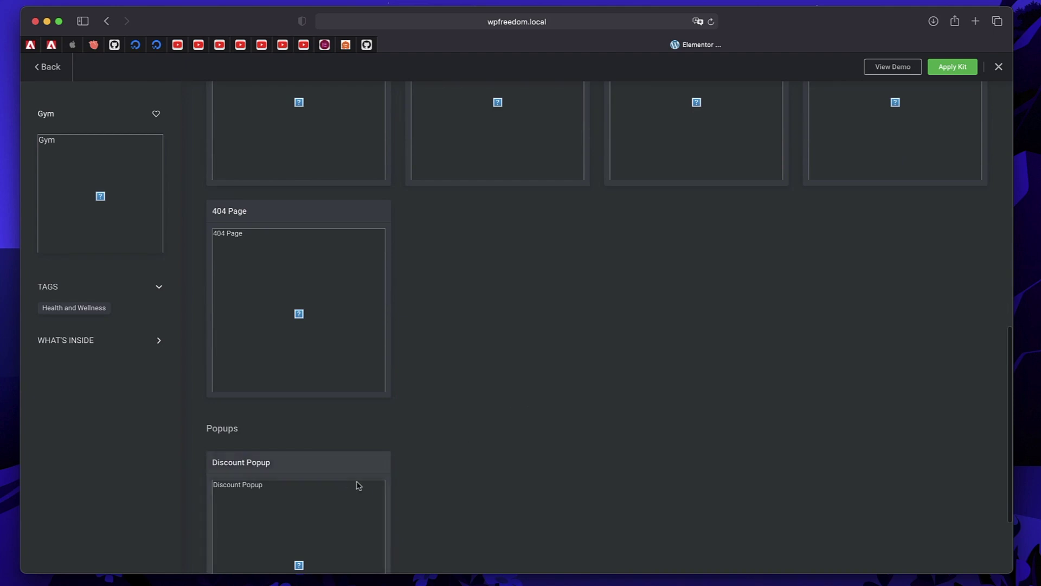
scroll(560, 465, up, 5)
scroll(560, 465, up, 5)
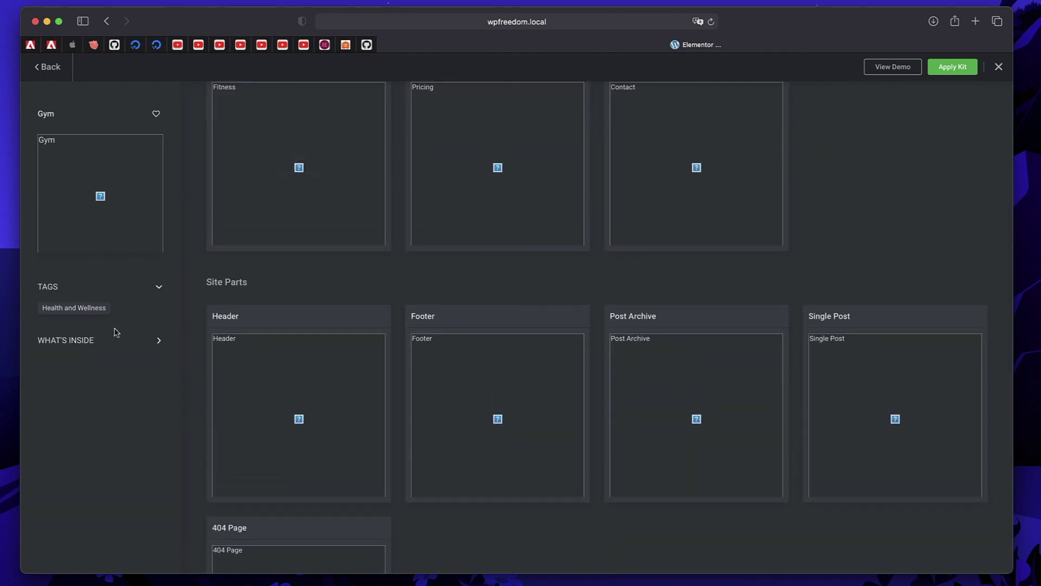
click(148, 348)
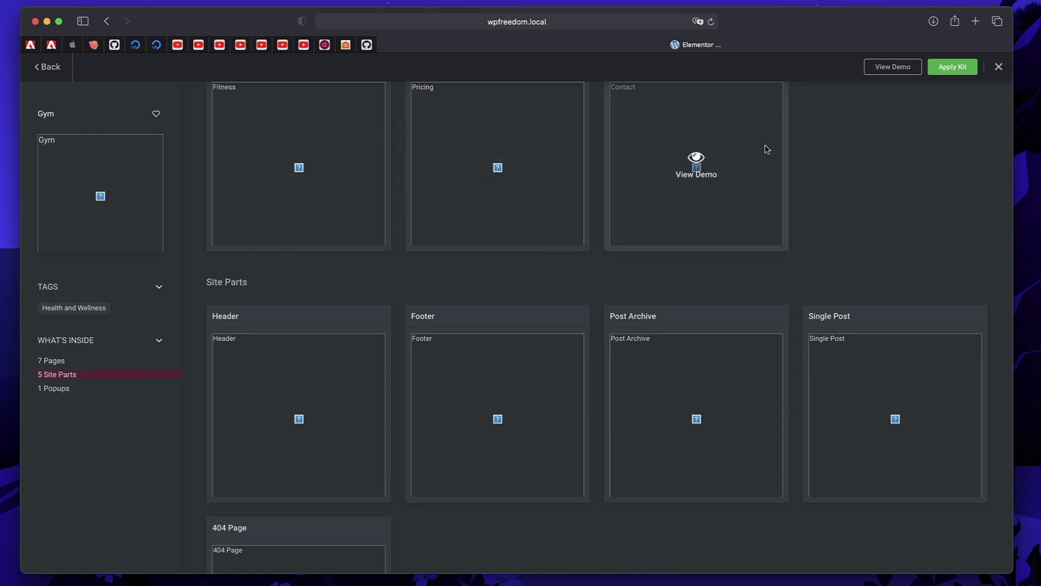
Apply the Gym kit with all components, overriding the existing templates
click(953, 67)
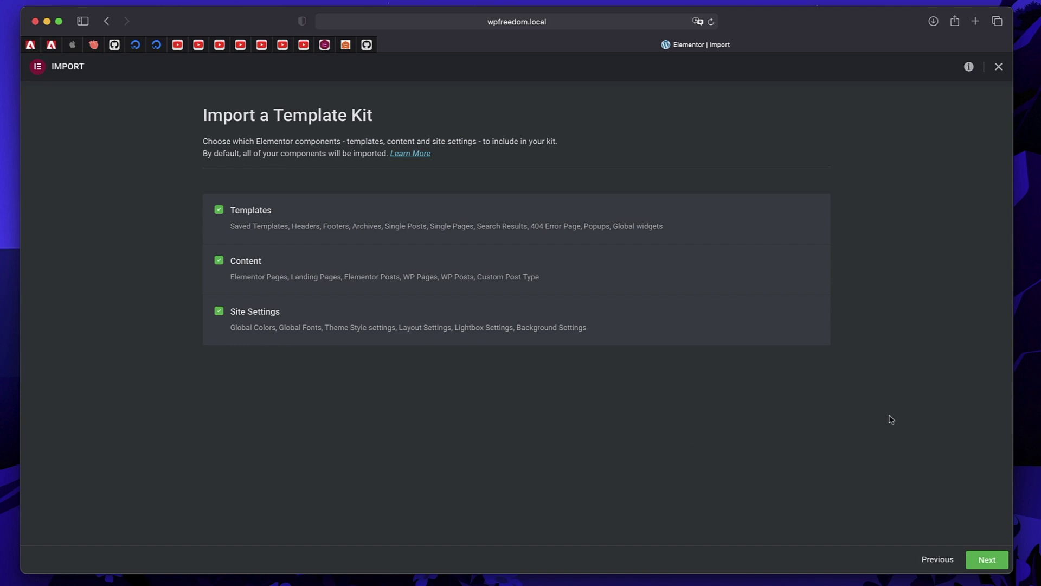
click(987, 559)
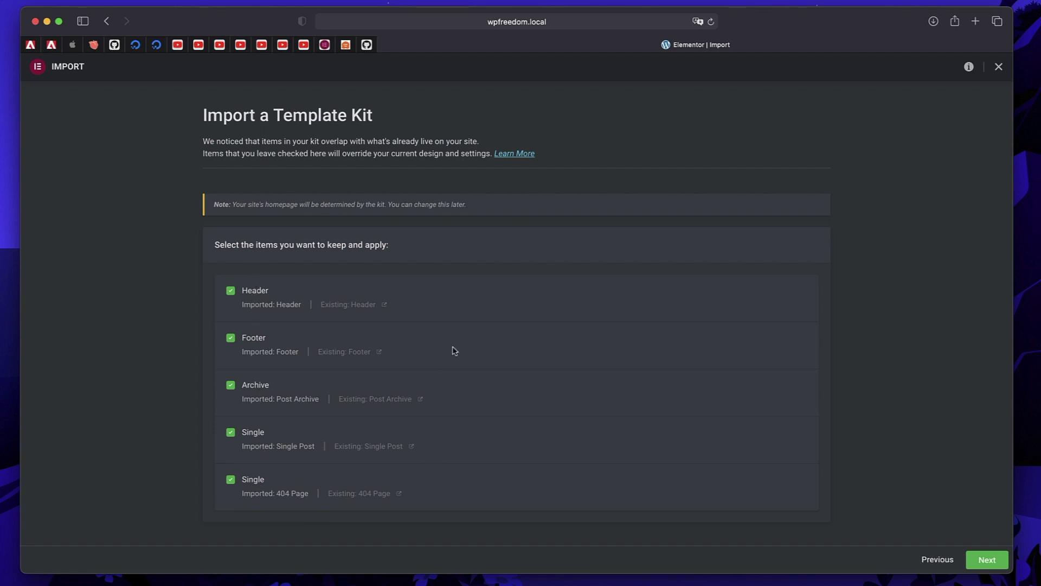
click(984, 561)
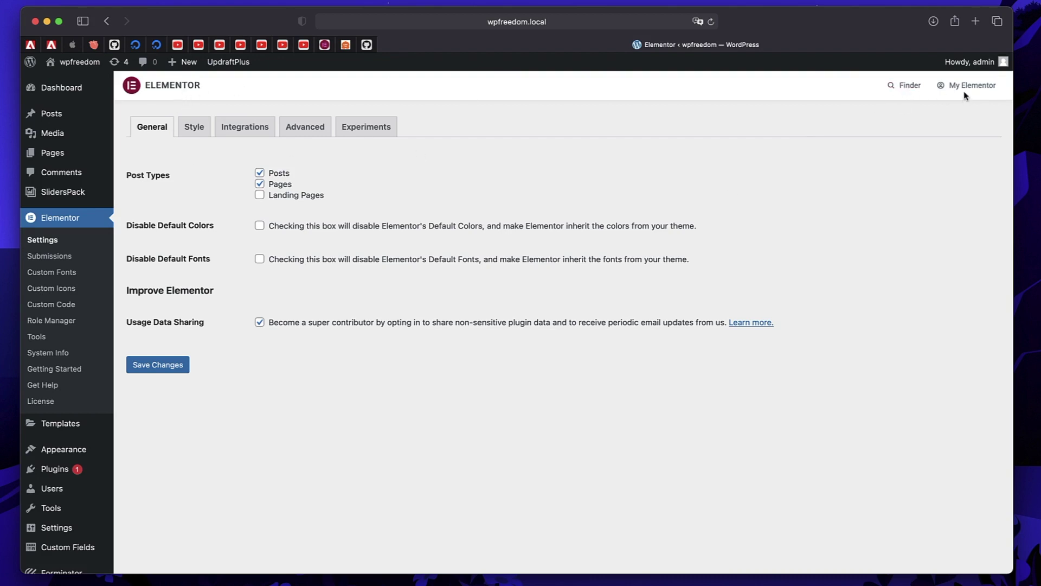
Open and close the Finder, go to Elementor Tools, and select the TOOLS heading
click(909, 85)
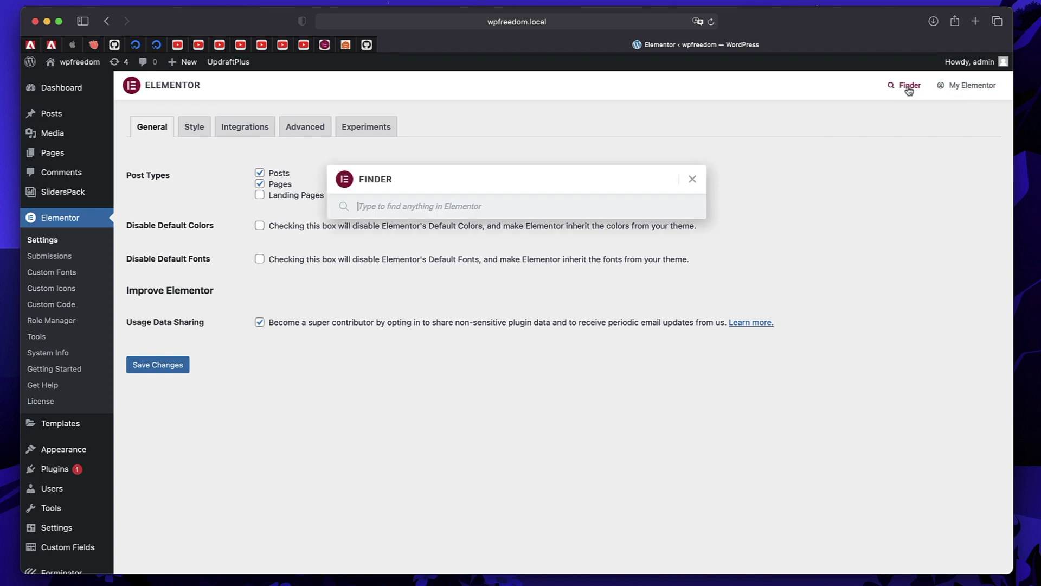
click(691, 180)
click(36, 336)
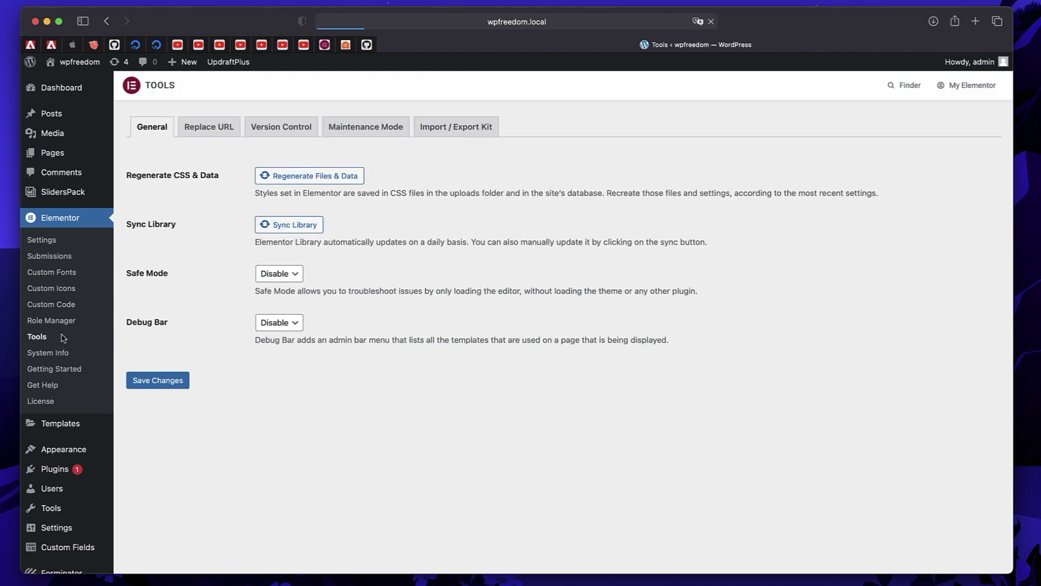
double_click(164, 86)
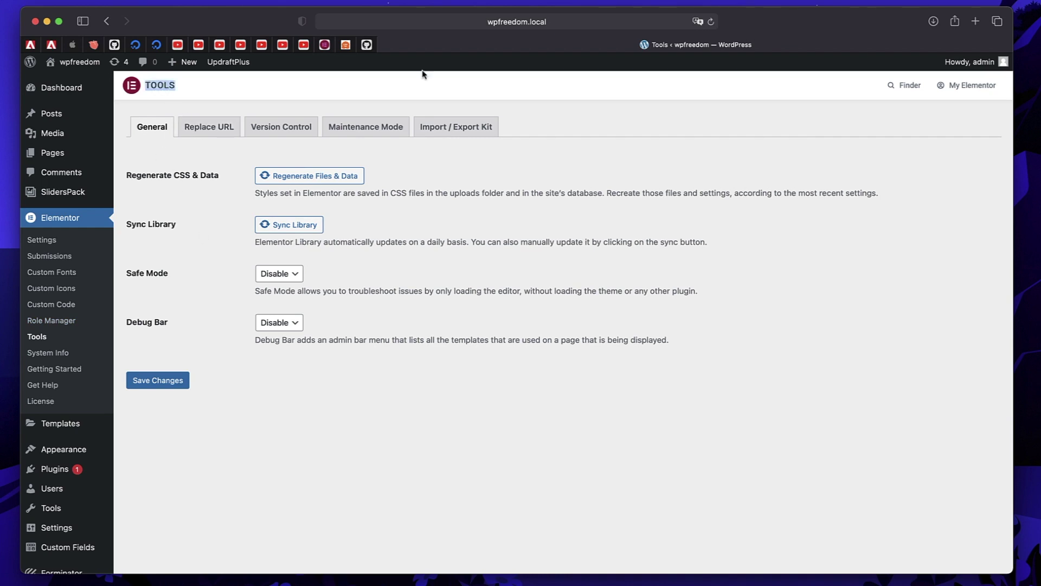